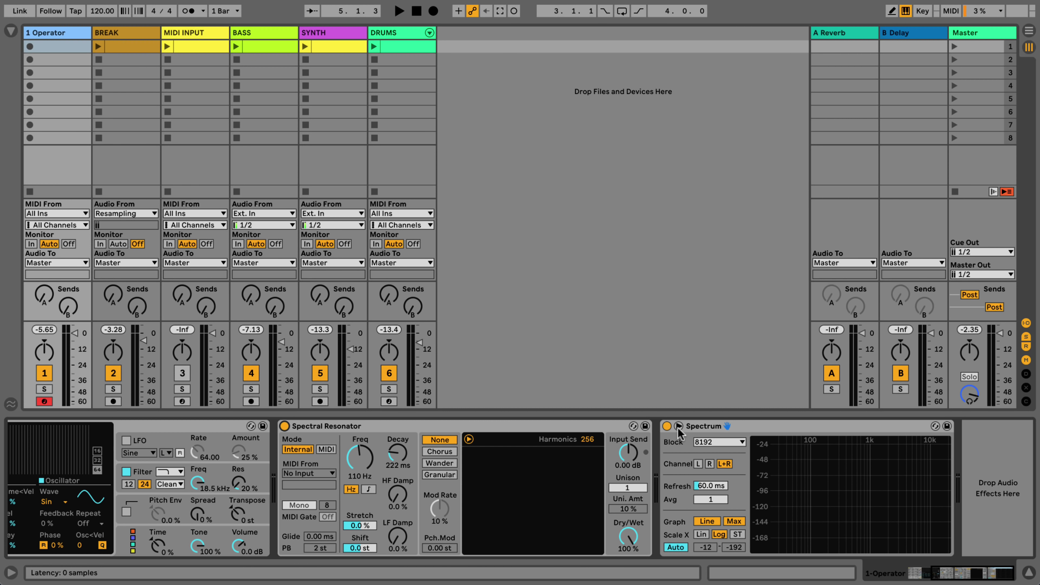
Step: Expand the Spectrum analyser into the large display and bypass the Spectral Resonator on the Operator track
click(678, 427)
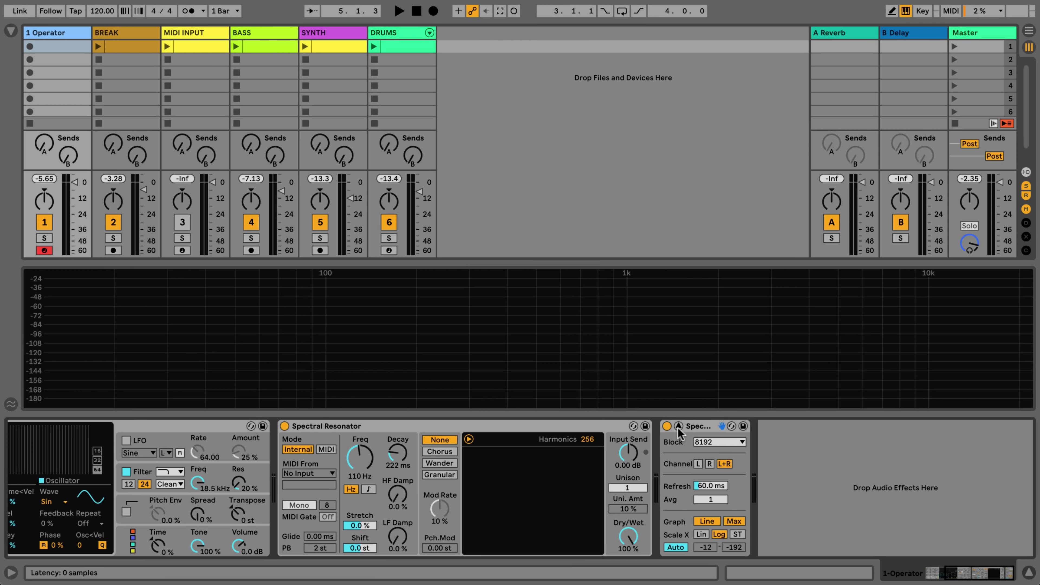
scroll(678, 431, left, 5)
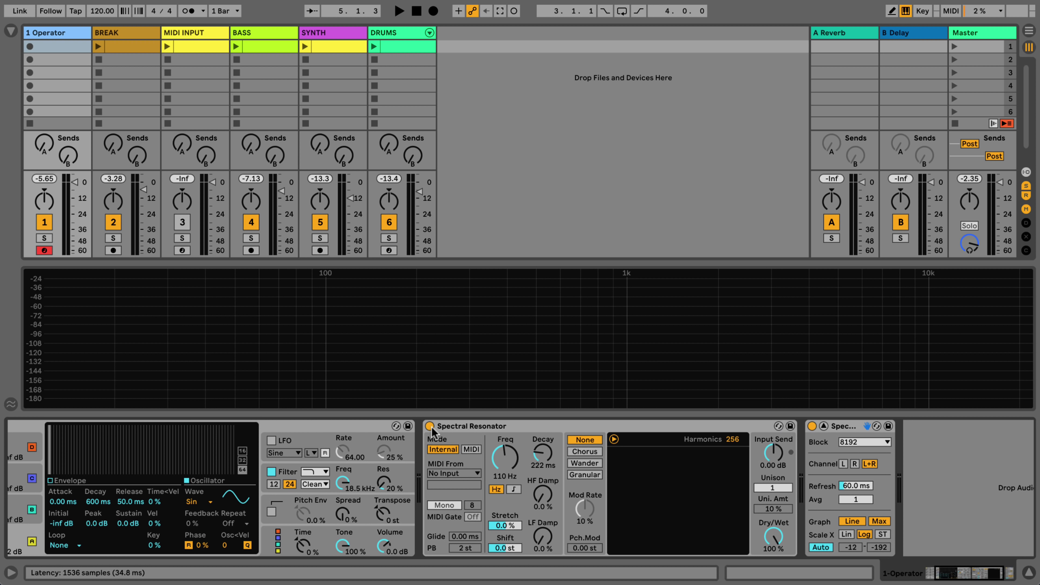
click(430, 426)
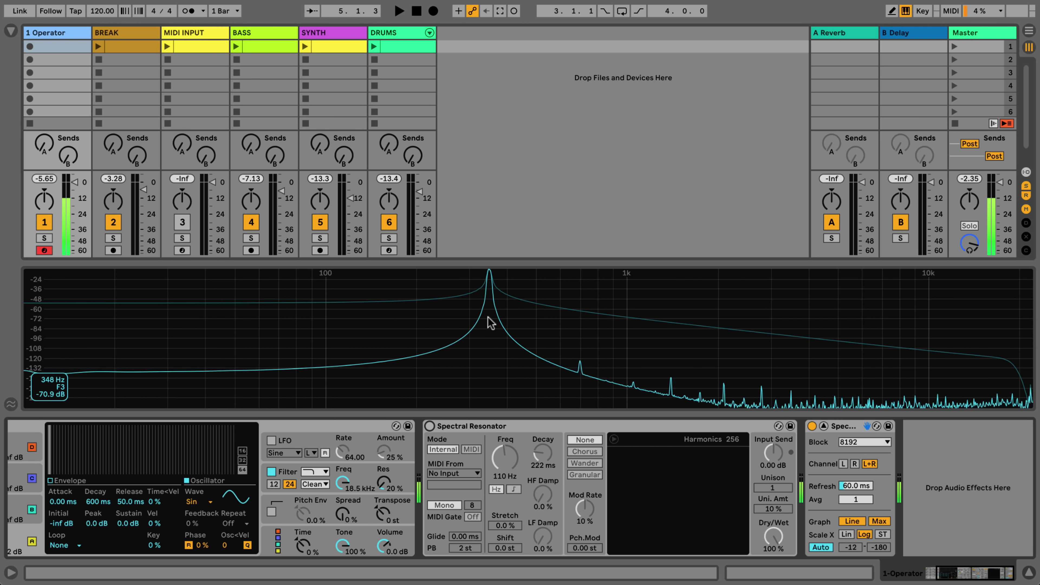
Step: Set the Operator oscillator's waveform to Noise White and turn the Spectral Resonator on
click(198, 502)
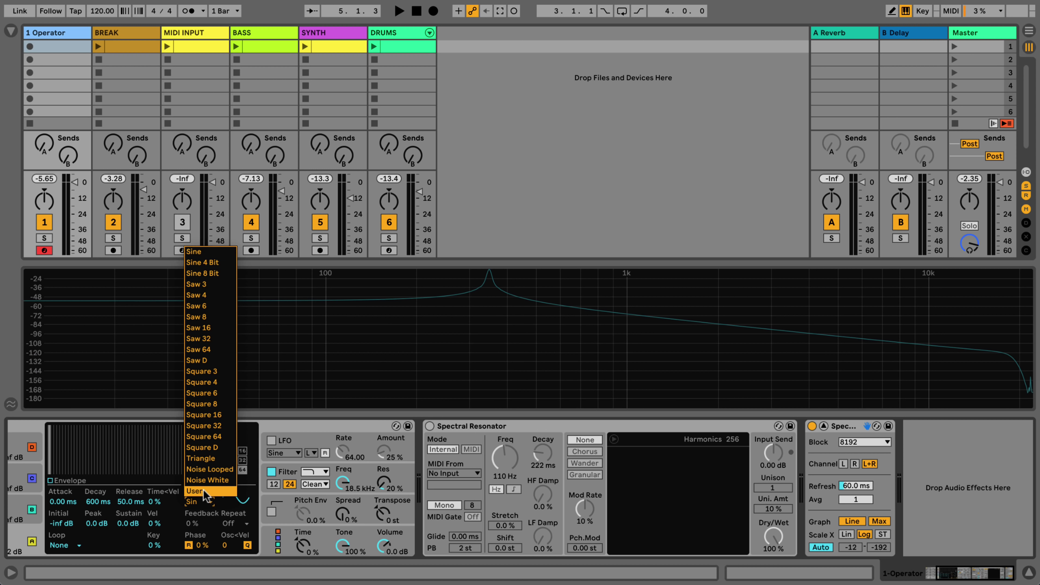
click(210, 479)
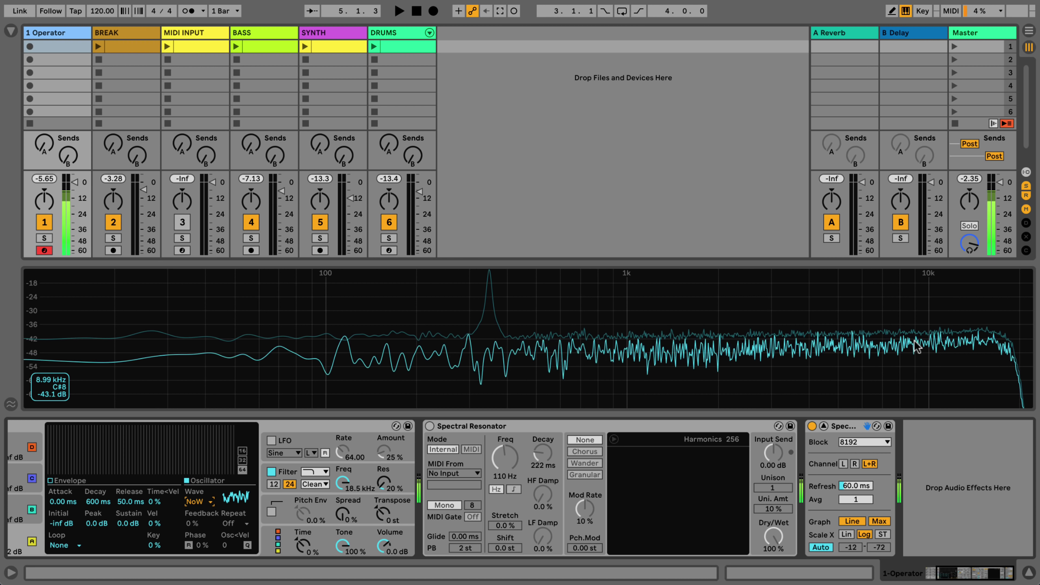
click(429, 427)
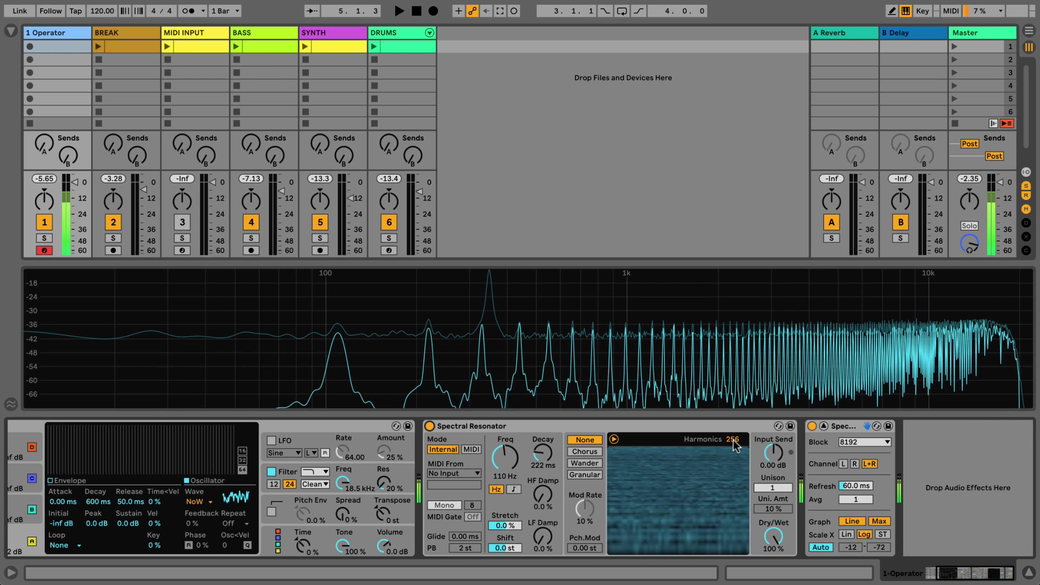
Step: Reduce the Spectral Resonator's Harmonics to 5 and raise its frequency to 134 Hz
drag(735, 444, 736, 484)
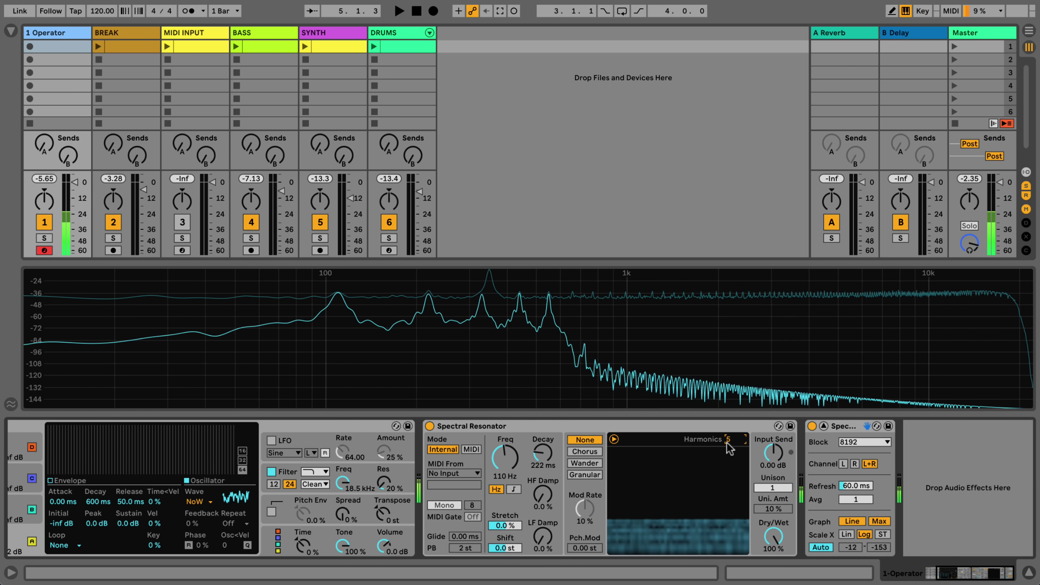
mouse_move(389, 362)
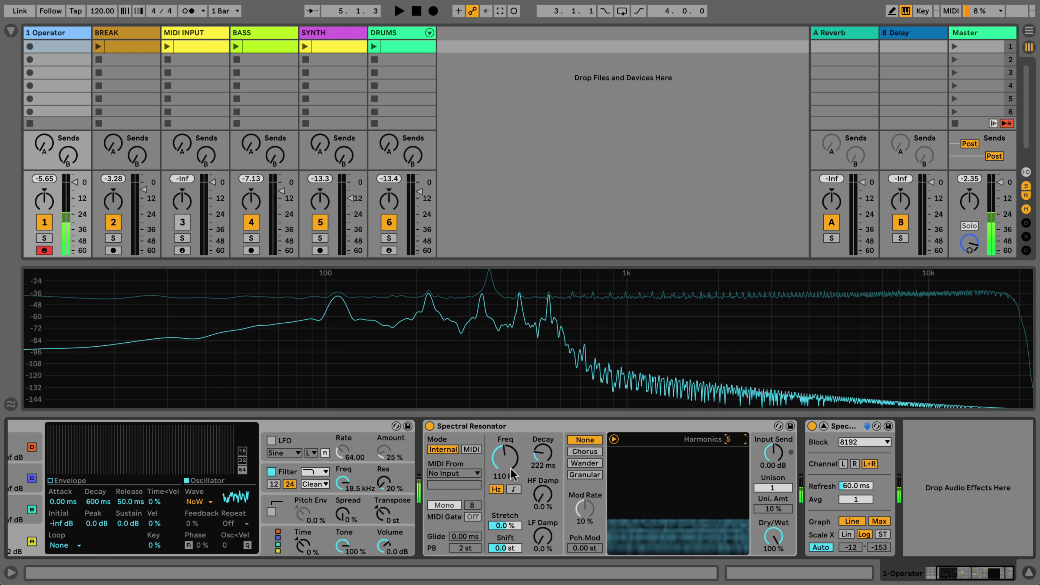
drag(505, 476, 503, 468)
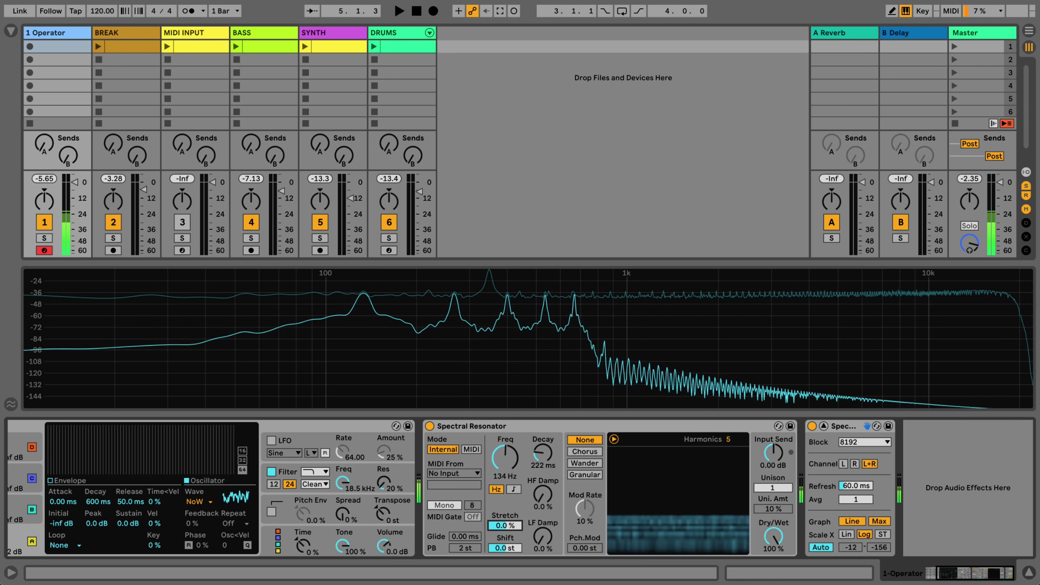
Step: Raise Harmonics to 146 and try out Stretch and Shift, returning them to 0.0 % and 0.0 st
drag(505, 525, 505, 508)
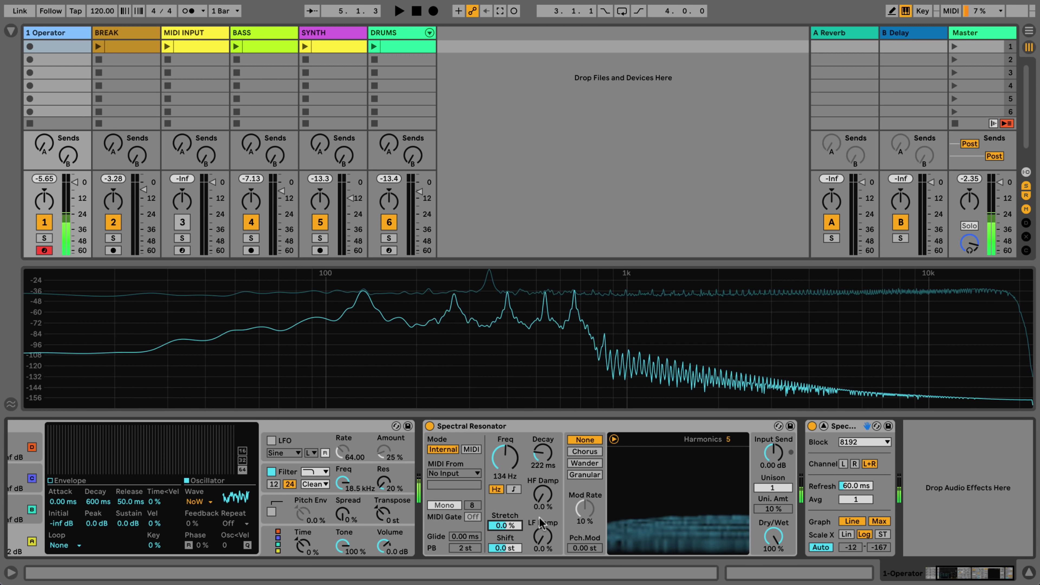
drag(731, 439, 730, 414)
mouse_move(505, 547)
mouse_down()
mouse_move(505, 509)
mouse_move(505, 581)
mouse_move(505, 557)
mouse_up()
key(Delete)
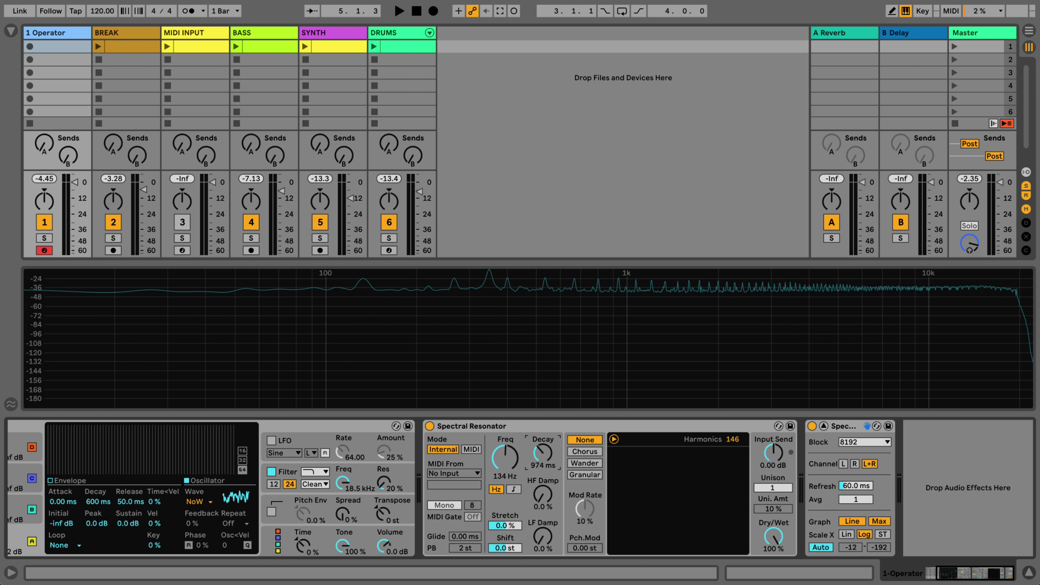
Step: Lengthen the Spectral Resonator's Decay to 5.51 s and raise HF Damp to 24 %
scroll(544, 459, up, 5)
scroll(545, 464, up, 2)
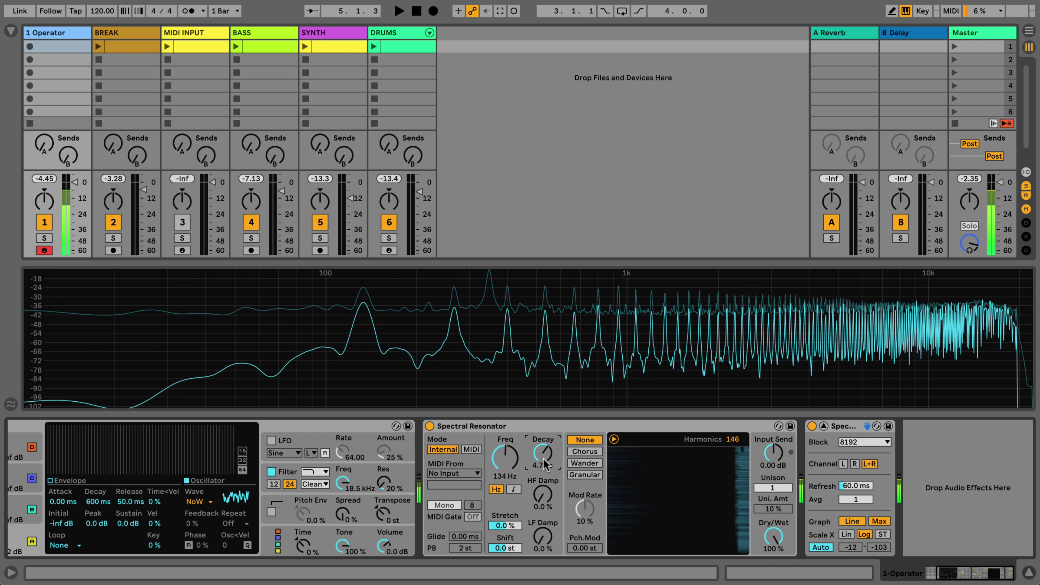
scroll(545, 464, up, 3)
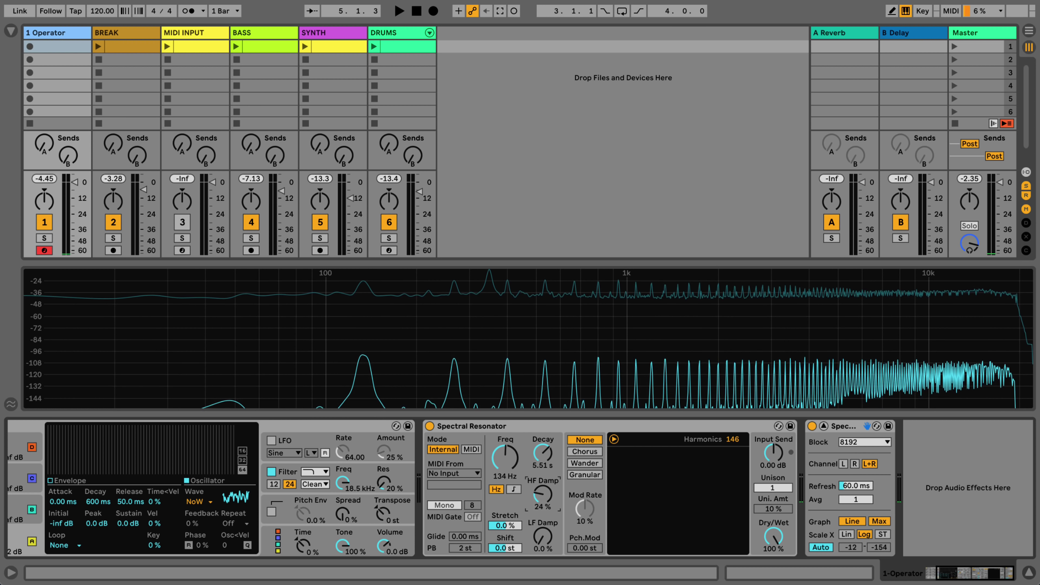
Step: Set HF Damp to 57 % and Decay to 7.19 s, and try out LF Damp while playing notes
scroll(542, 503, up, 10)
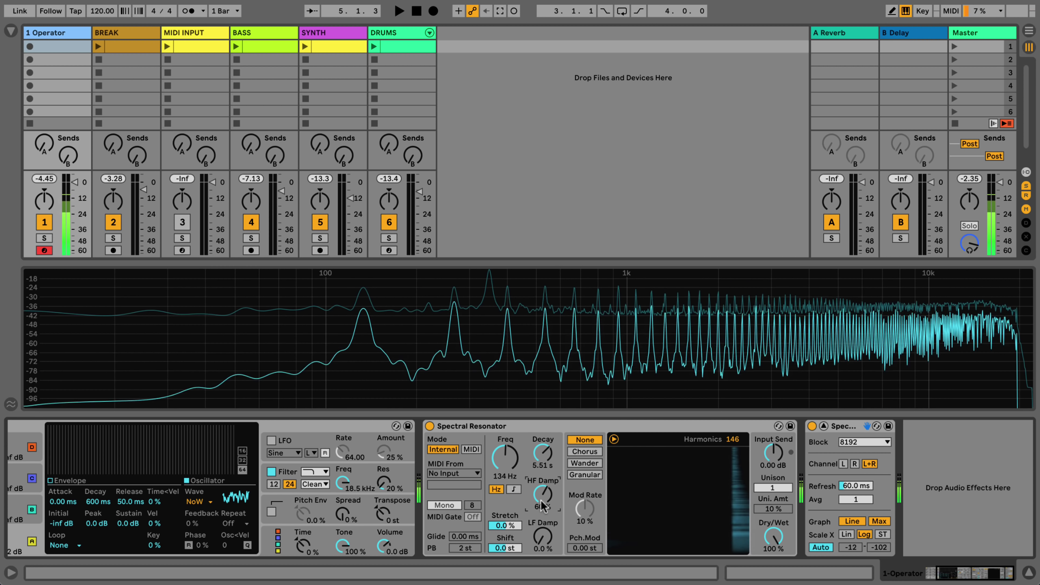
scroll(545, 467, up, 5)
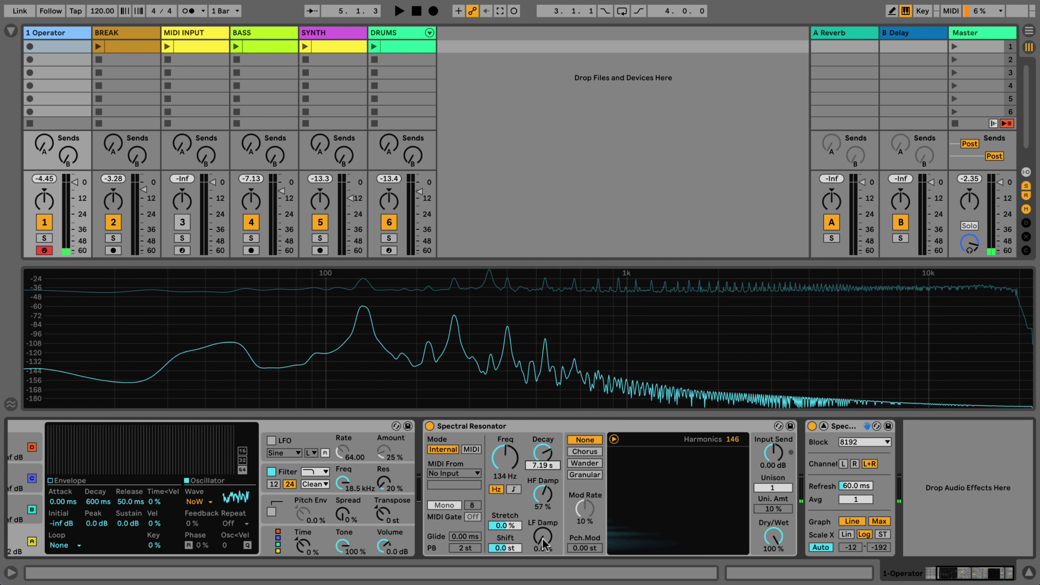
mouse_move(544, 544)
mouse_down()
mouse_move(544, 516)
mouse_move(544, 557)
mouse_up()
click(542, 493)
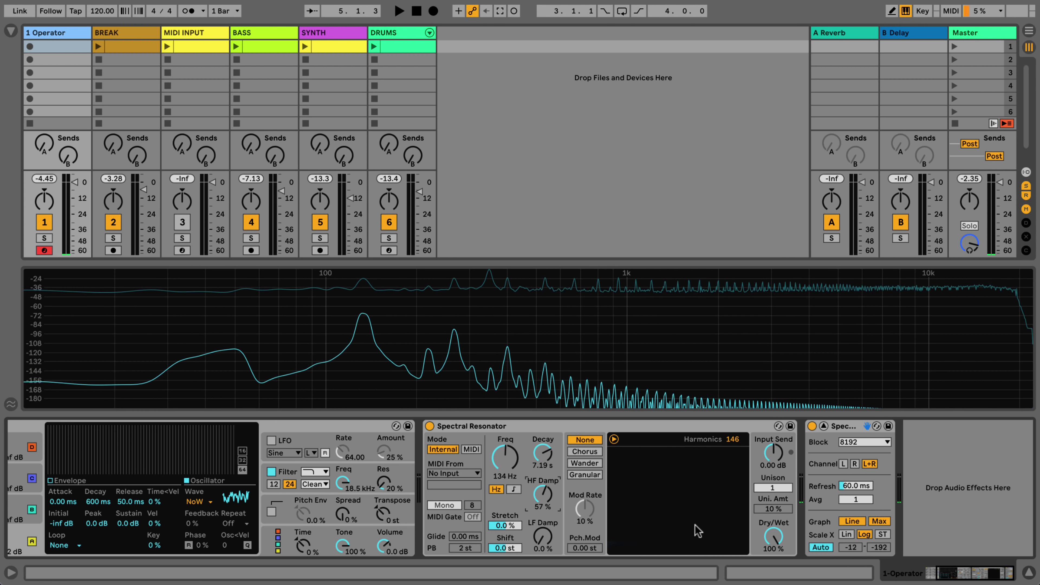
key(a)
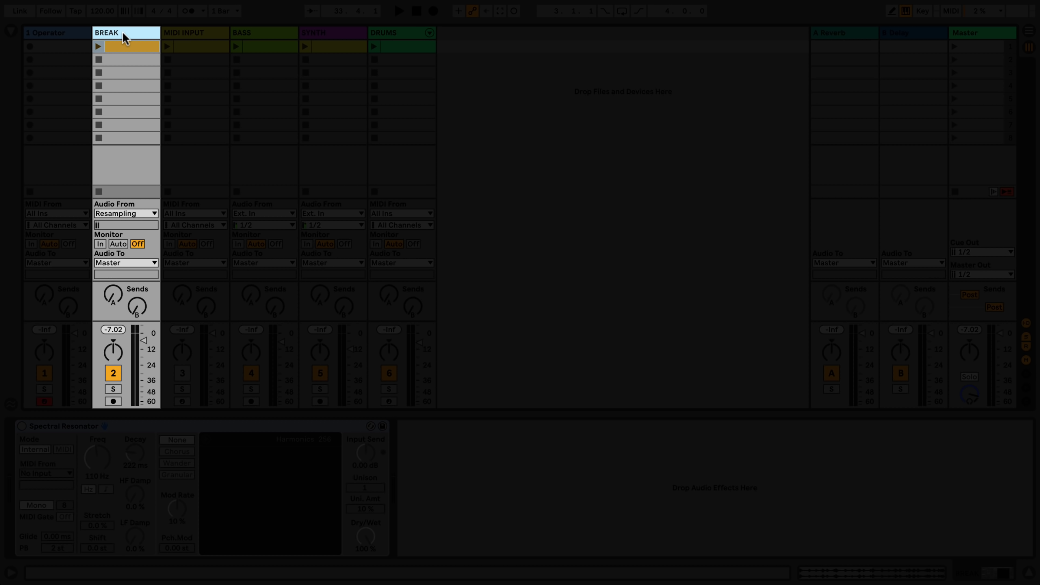
Step: Launch the BREAK track's clip and tune its Spectral Resonator frequency in note units to A#
click(97, 48)
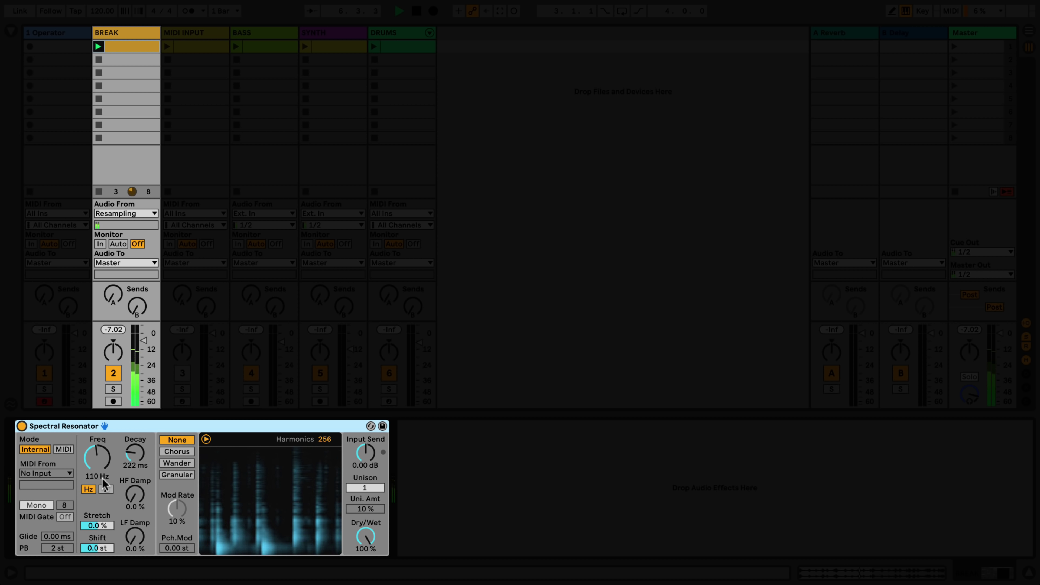
mouse_move(98, 469)
mouse_down()
mouse_move(98, 452)
mouse_move(99, 469)
mouse_up()
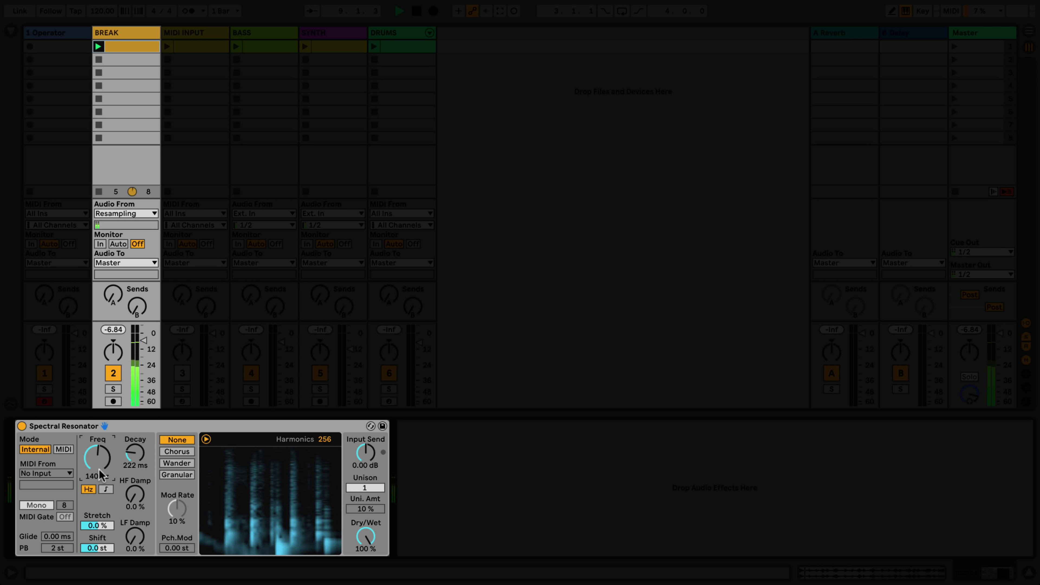
click(107, 489)
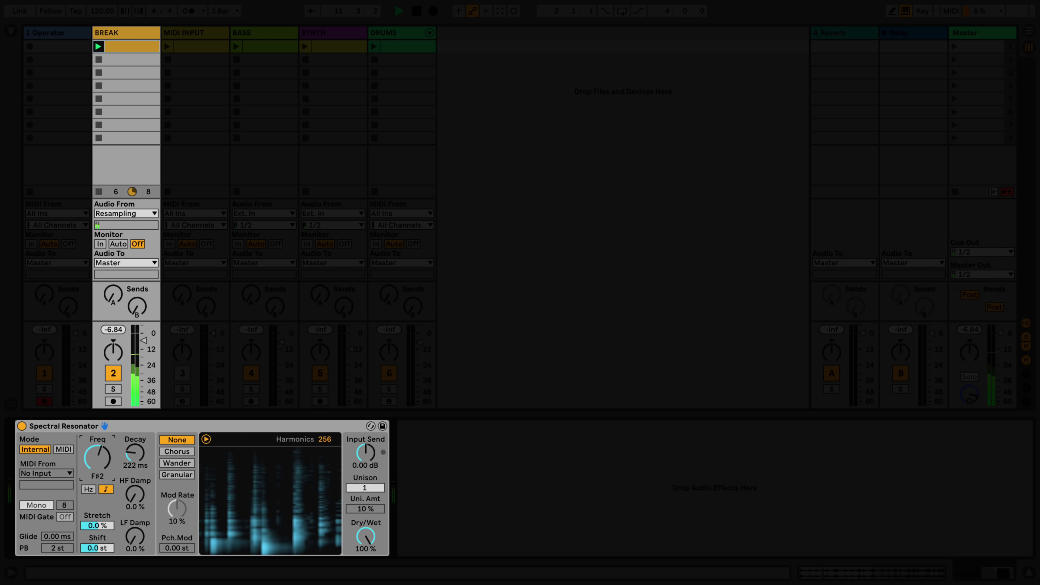
drag(94, 443, 94, 451)
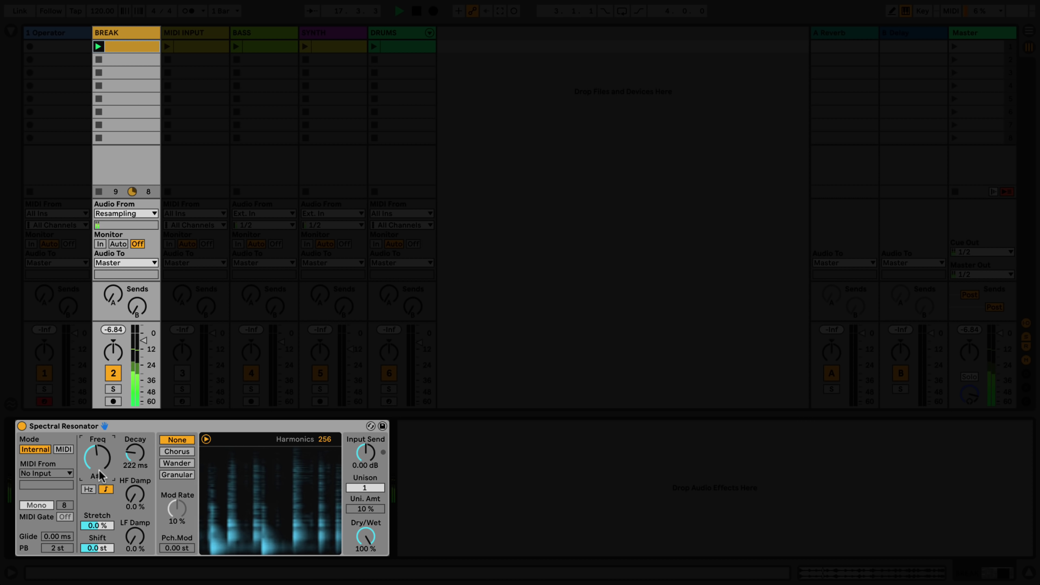
Step: Switch the resonator to MIDI mode with MIDI INPUT as its source, and arm the MIDI INPUT track
click(67, 451)
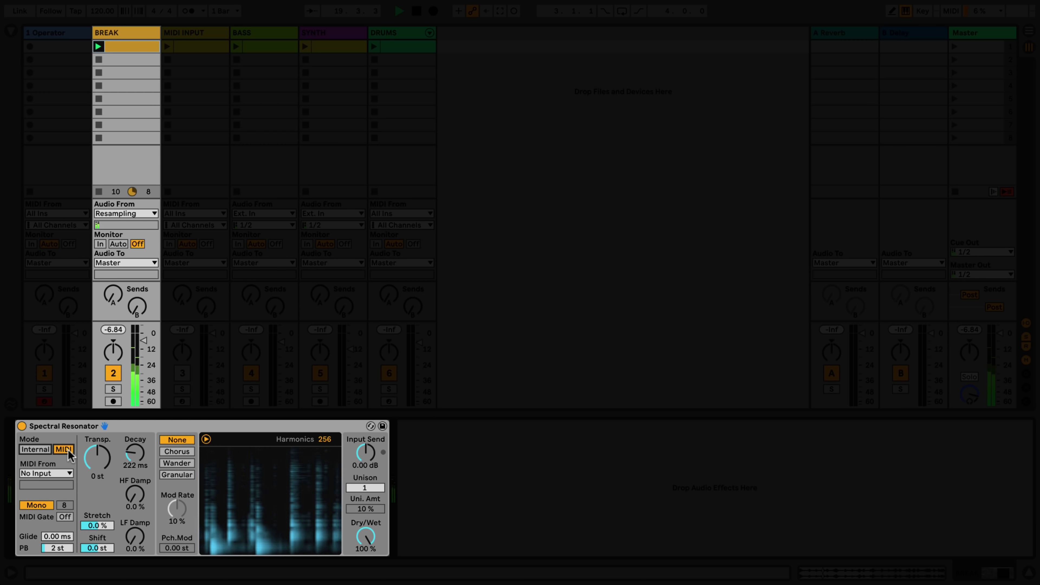
click(60, 473)
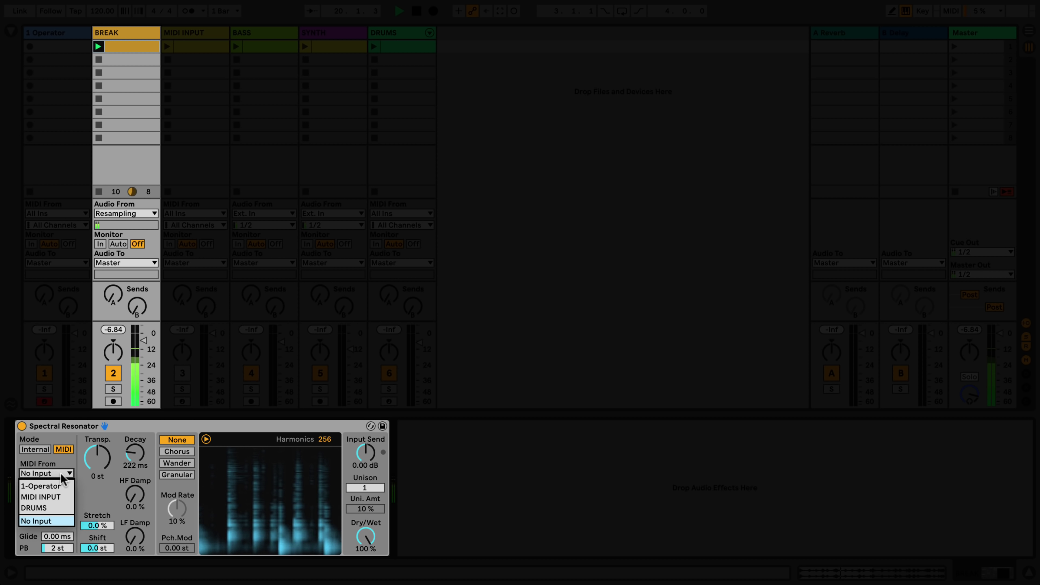
click(61, 497)
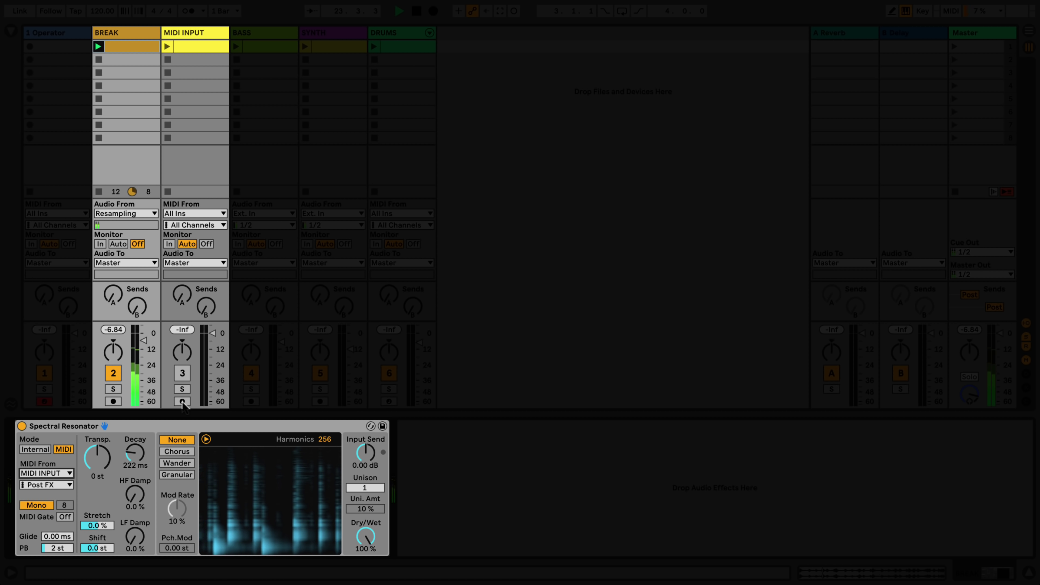
click(183, 401)
click(133, 36)
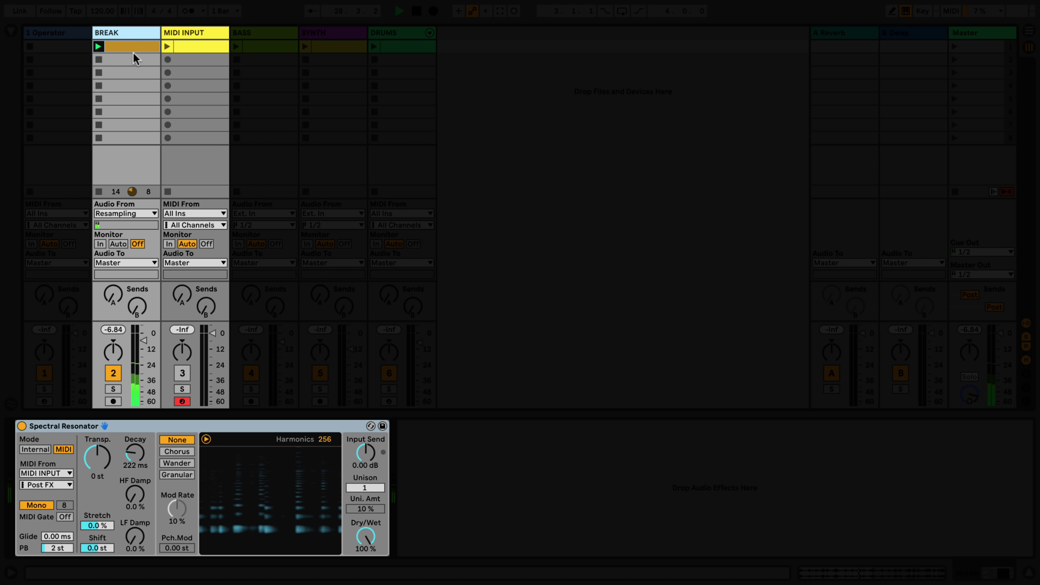
Step: Set the Spectral Resonator's Glide to 634 ms and its pitch bend range to 5 st
drag(57, 535, 57, 487)
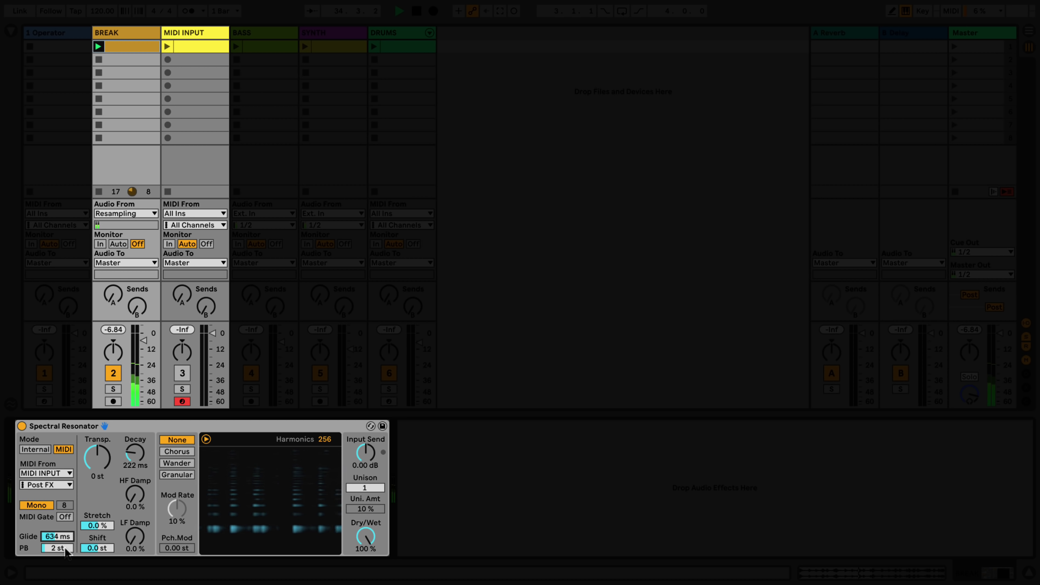
drag(65, 549, 65, 535)
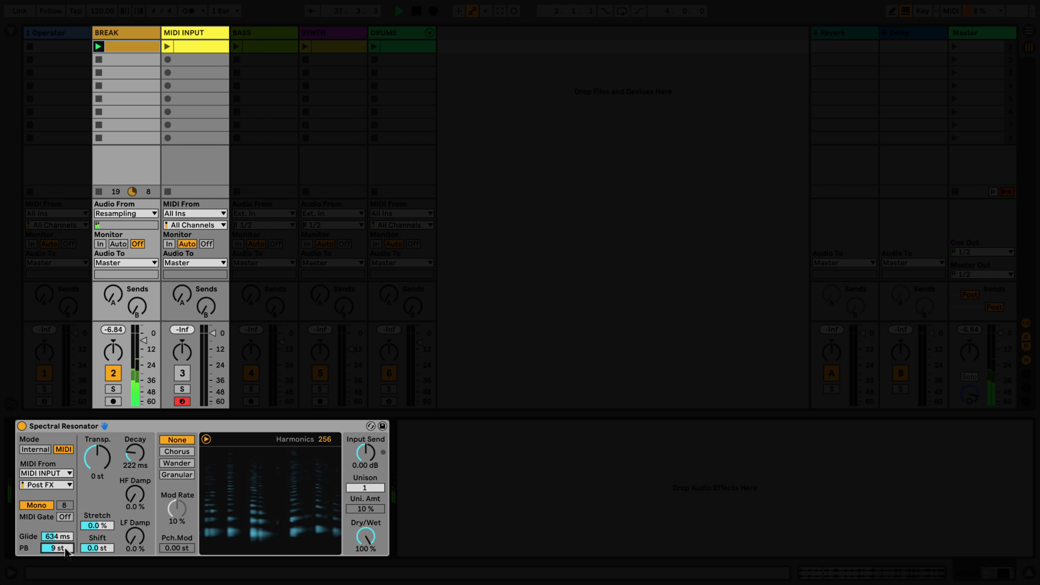
drag(57, 547, 66, 520)
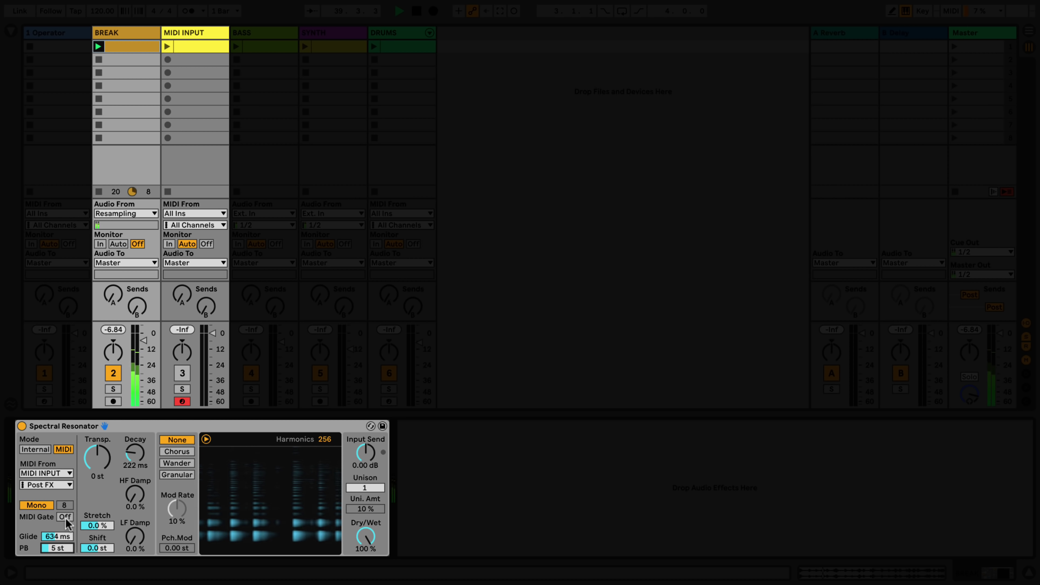
Step: Try the Spectral Resonator with MIDI Gate on, and switch the gate back off
click(65, 516)
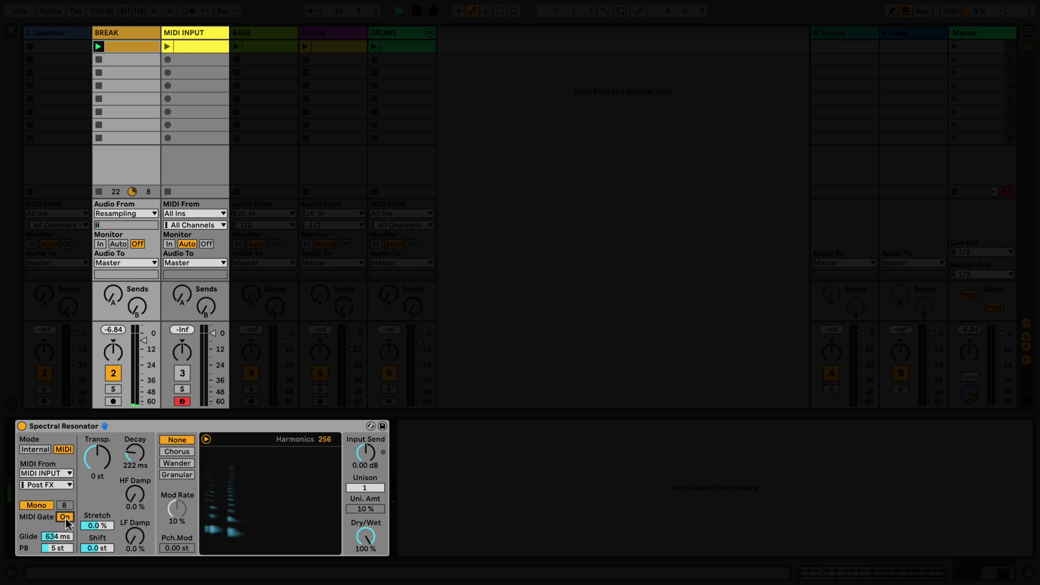
click(65, 517)
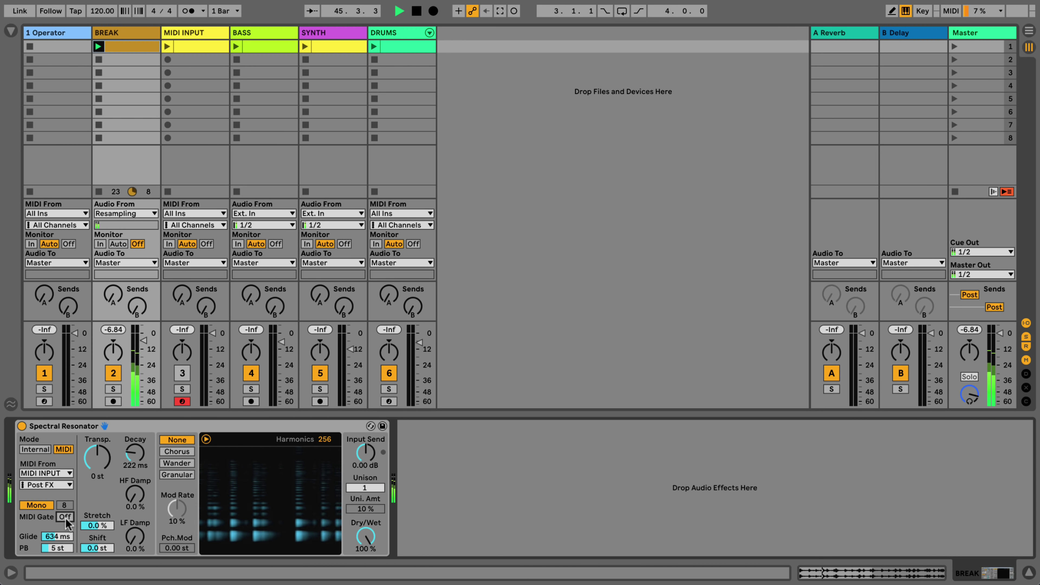
Step: Open the MIDI INPUT track's chord clip and launch it alongside the playing break
double_click(189, 42)
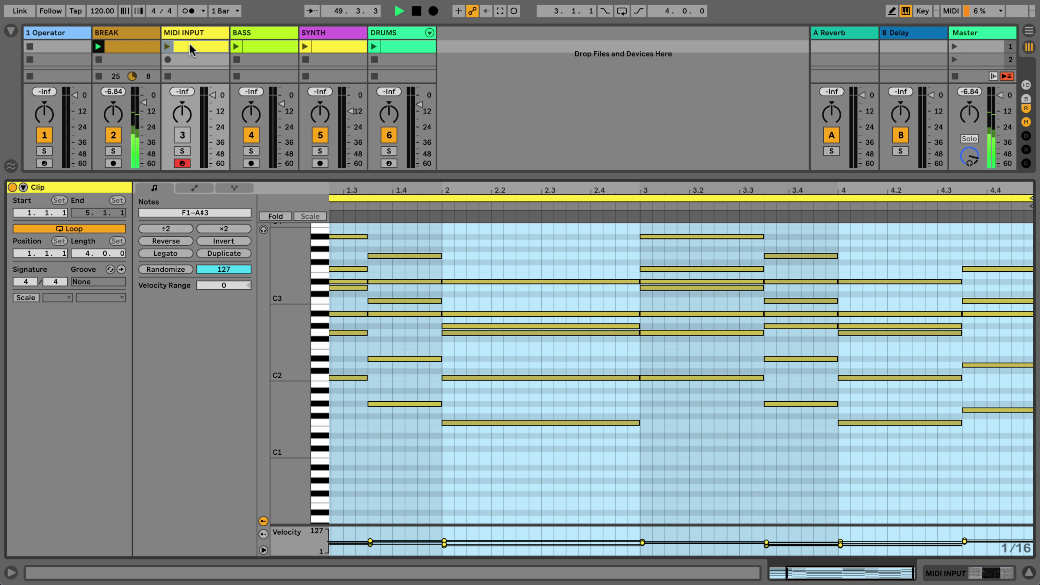
click(168, 48)
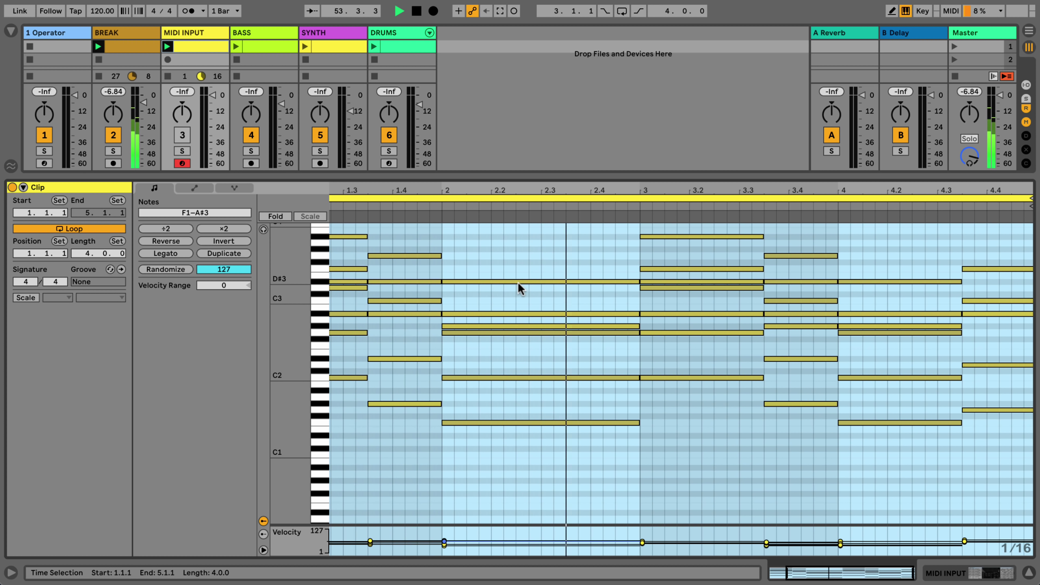
Step: Switch the BREAK track's Spectral Resonator to Poly and set its voice count to 4
click(127, 34)
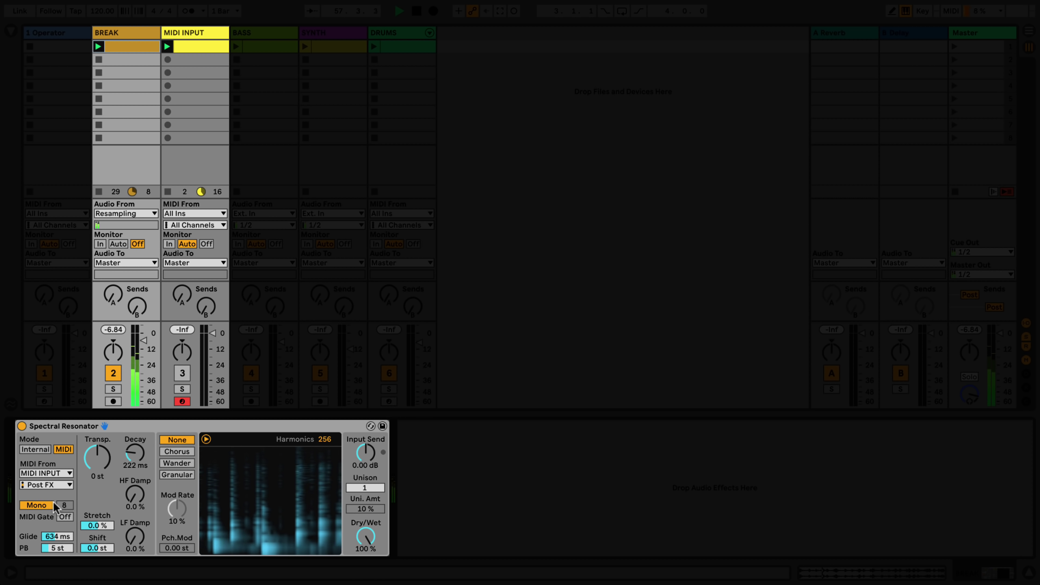
click(39, 506)
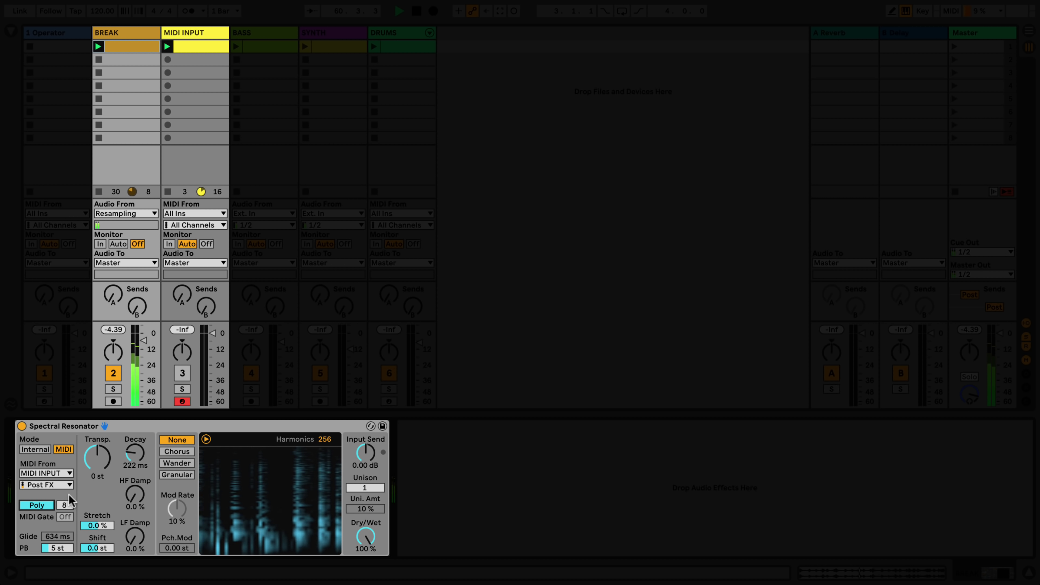
drag(66, 505, 65, 520)
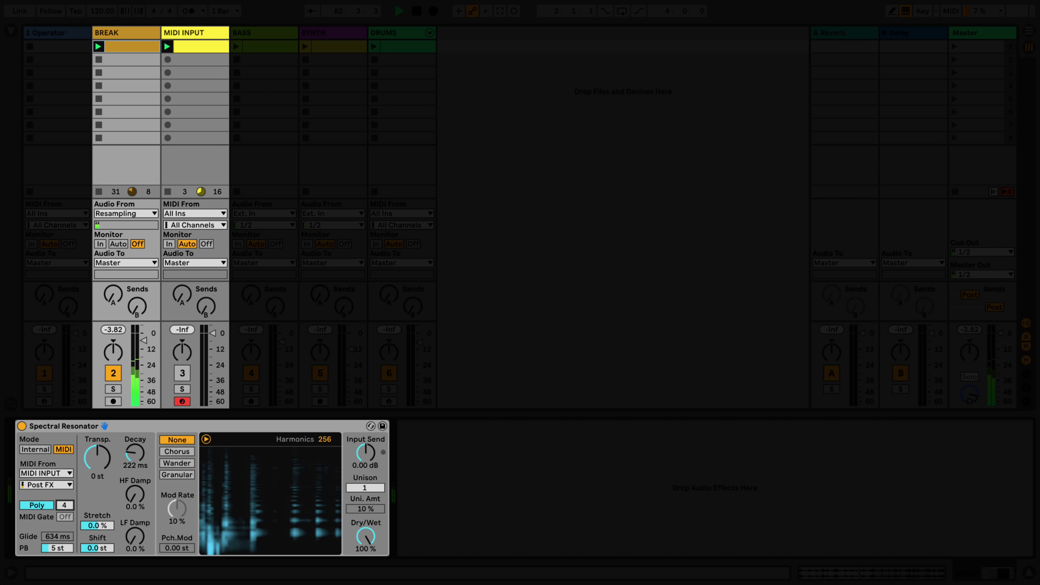
Step: Raise the Spectral Resonator's voice count to 16, with Decay at 2.06 s and HF Damp at 63 %
mouse_move(66, 520)
mouse_down()
mouse_move(65, 492)
mouse_move(65, 508)
mouse_up()
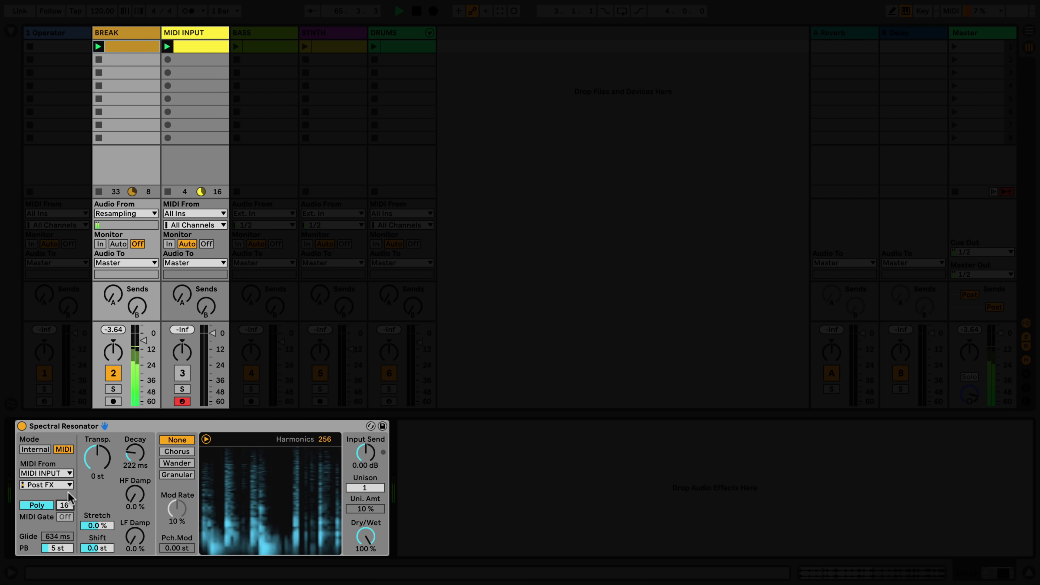
click(134, 453)
drag(135, 452, 134, 428)
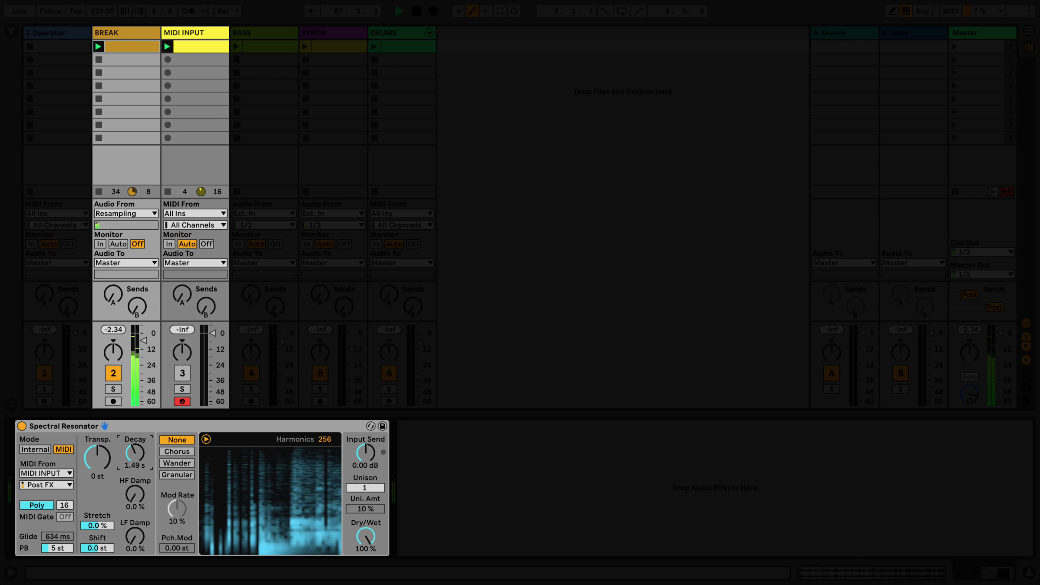
mouse_move(135, 494)
mouse_down()
mouse_move(134, 473)
mouse_move(136, 500)
mouse_up()
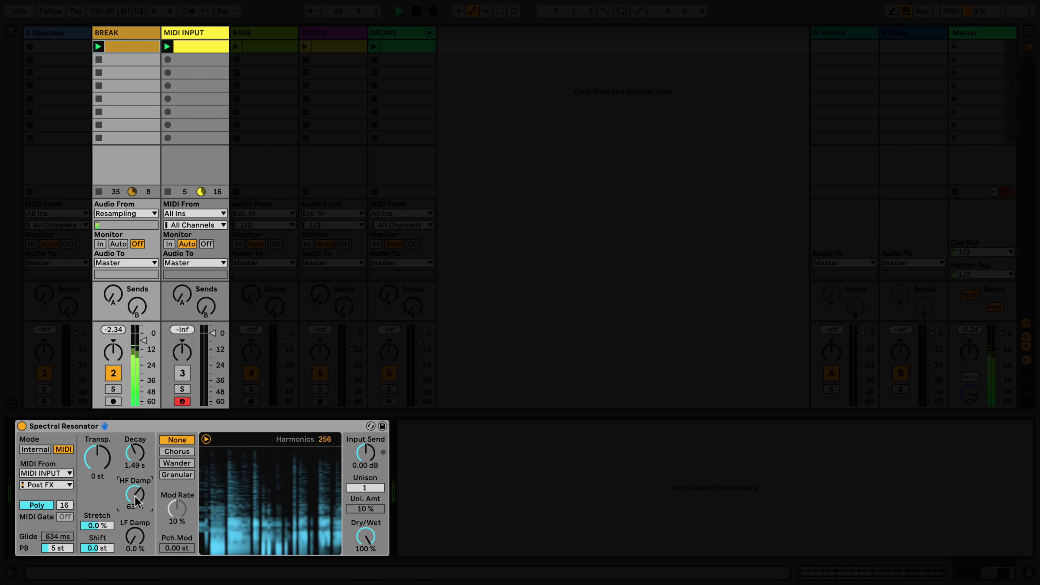
drag(135, 453, 135, 435)
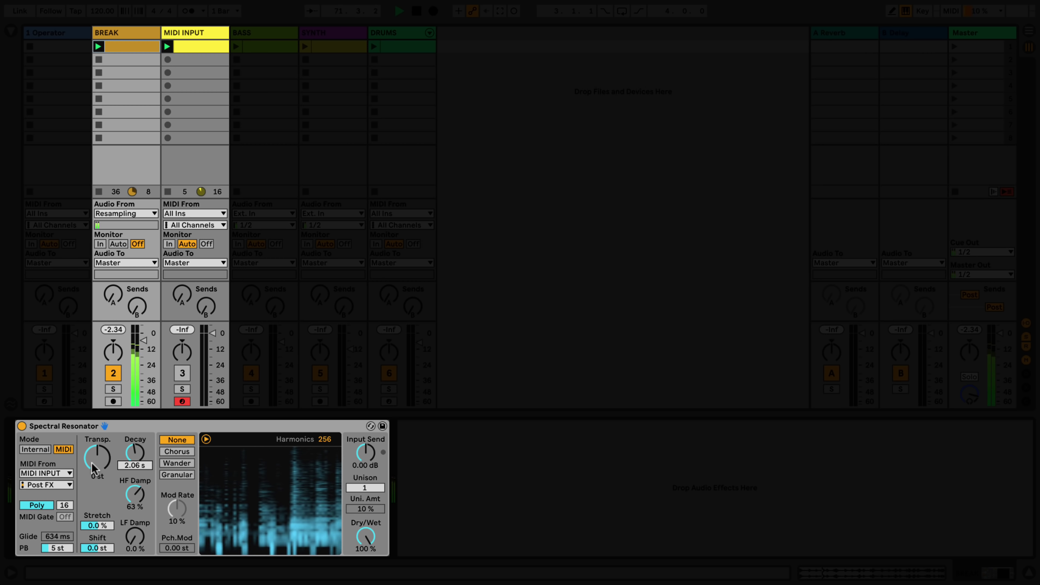
Step: Set the Spectral Resonator's Shift to 12.0 st and Stretch to 100 %, and try the Chorus modulation mode
drag(97, 547, 108, 528)
click(97, 525)
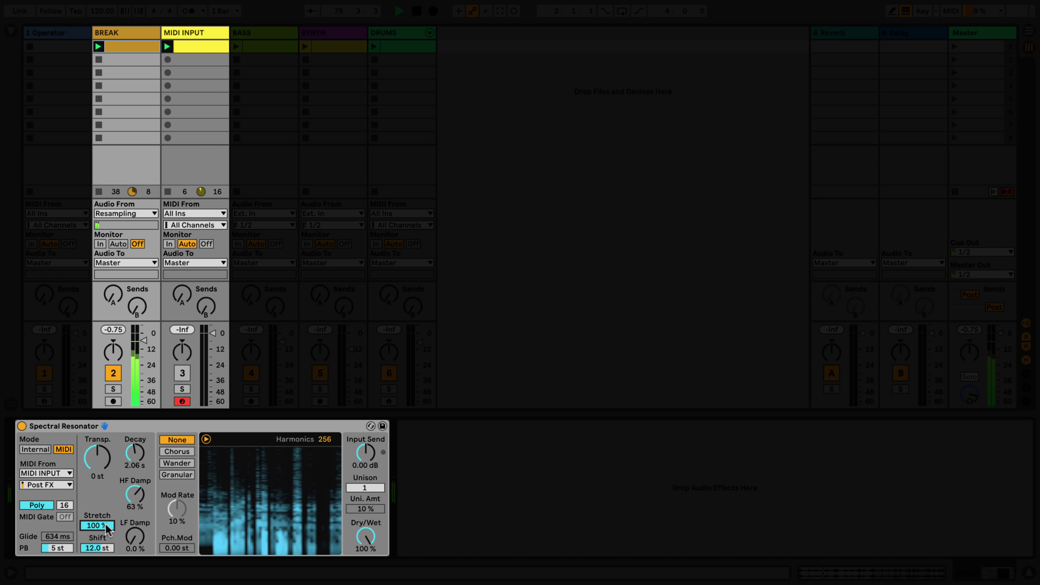
click(179, 452)
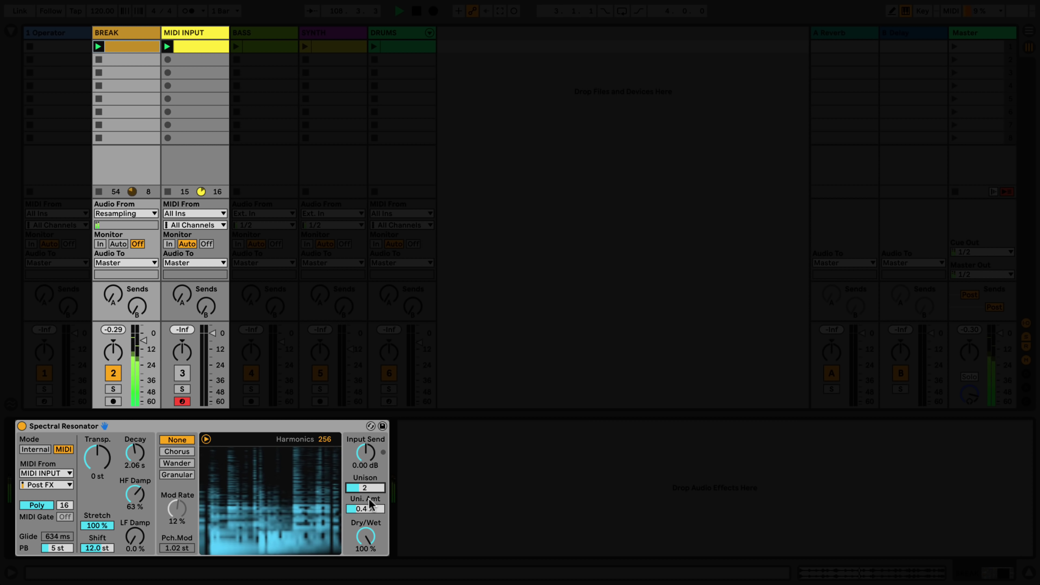
Step: Balance the Spectral Resonator's output with Dry/Wet at 48 % and Input Send at -2.29 dB
drag(365, 536, 365, 539)
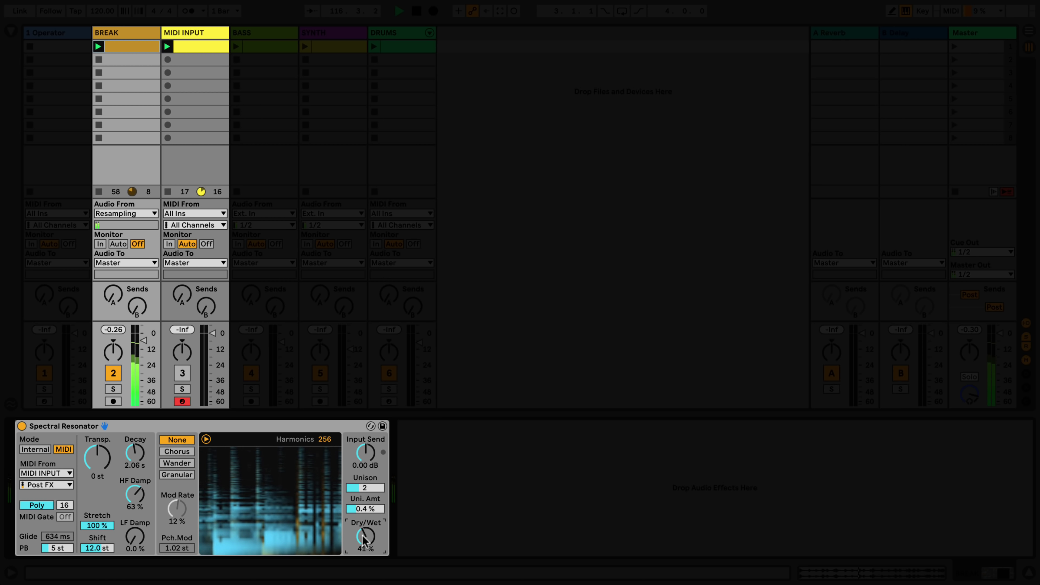
drag(365, 449, 366, 459)
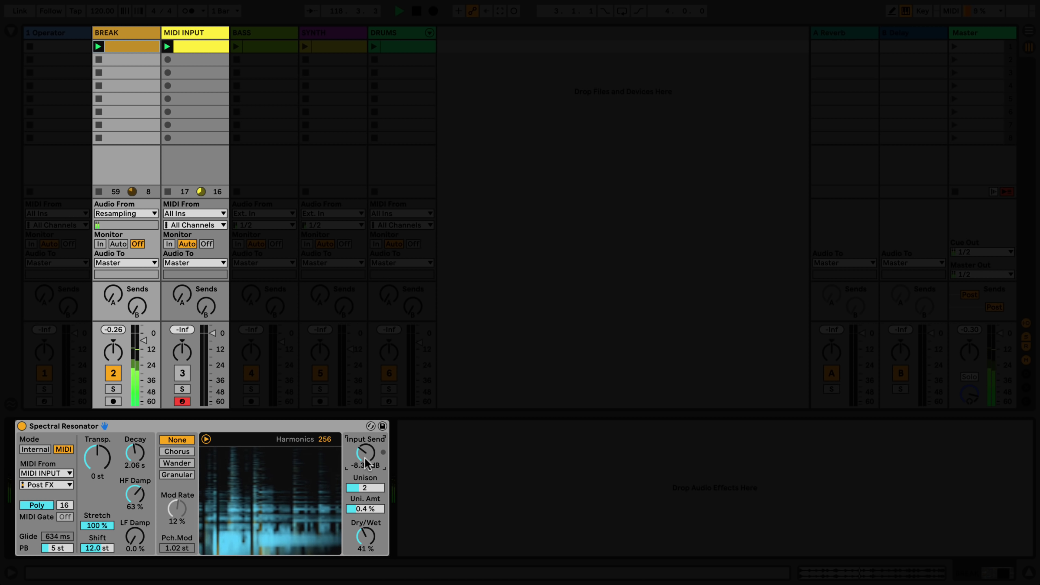
drag(371, 529, 370, 526)
drag(365, 459, 367, 455)
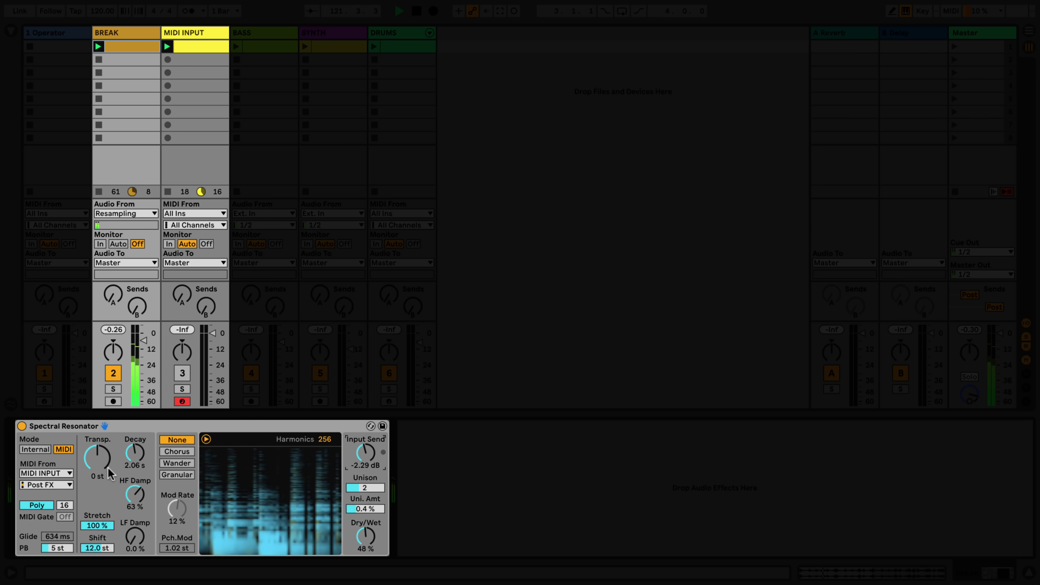
Step: Transpose the Spectral Resonator up by 12 st while the break and chord clips play
drag(108, 468, 108, 446)
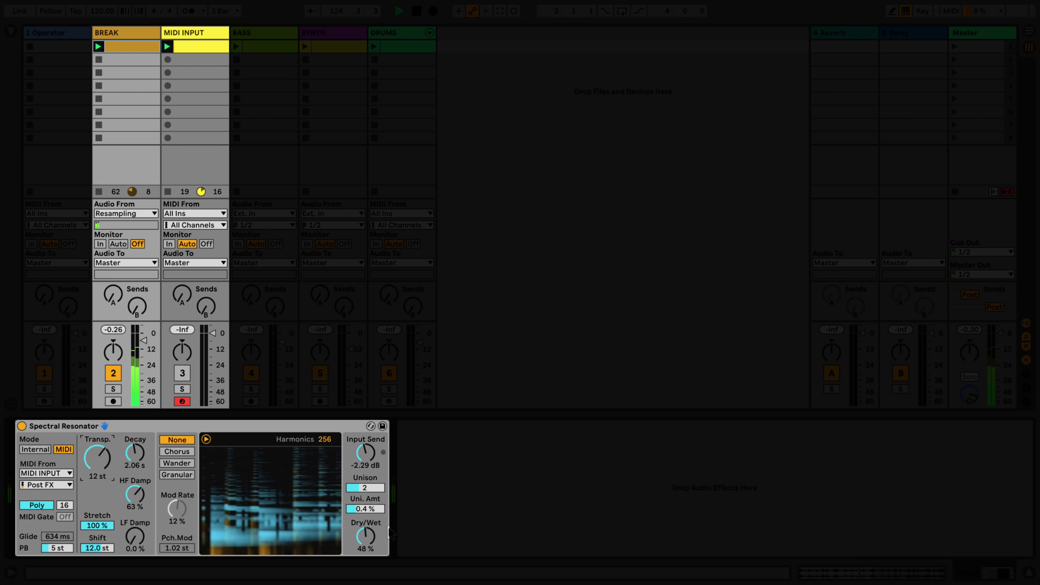